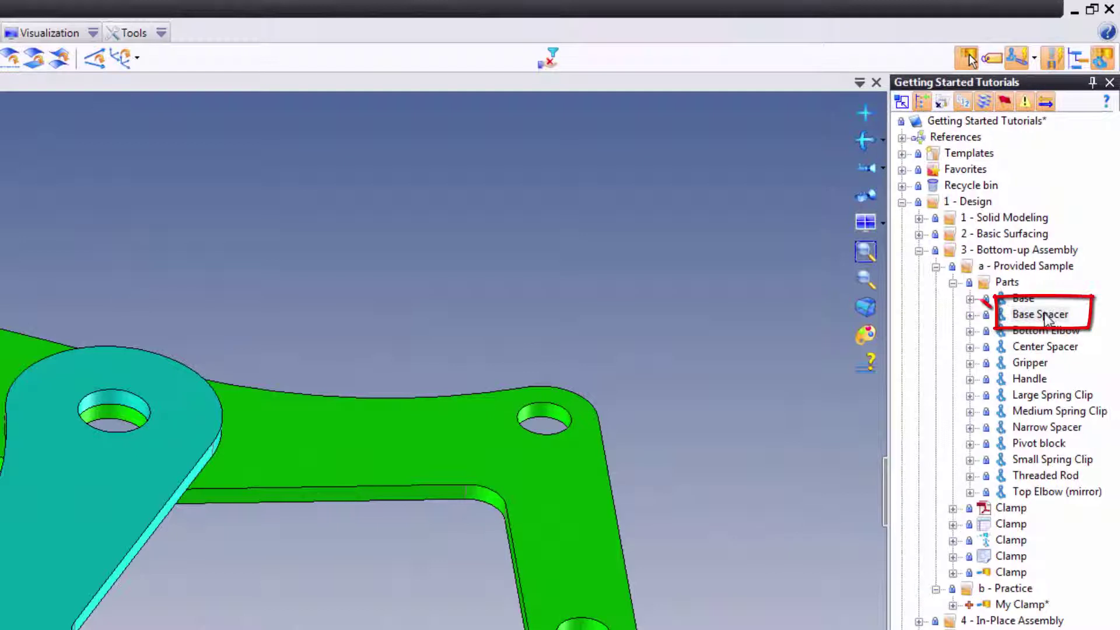
Step: Insert the Base Spacer part into the My Clamp assembly and place it above the base plate
left_click(1044, 315)
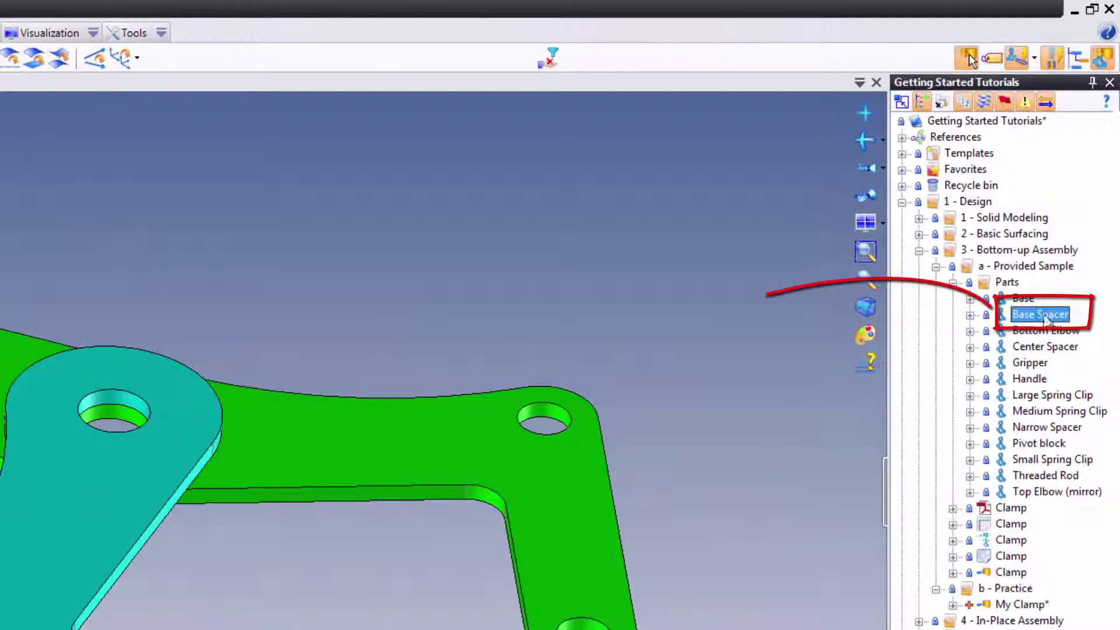
left_click_drag(536, 274, 1037, 313)
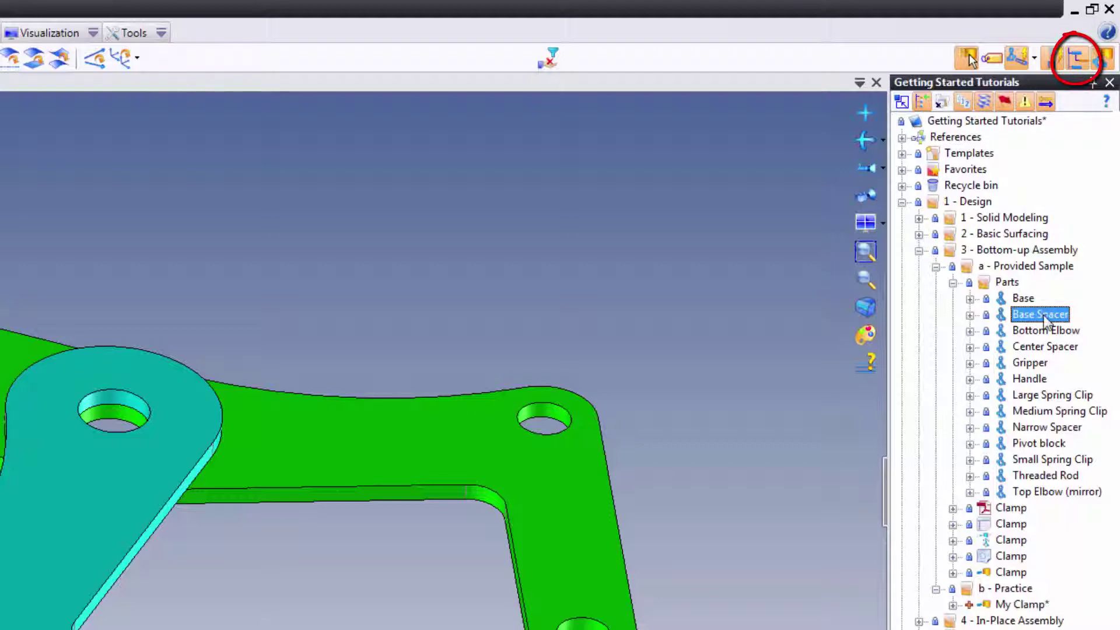
left_click_drag(852, 287, 413, 283)
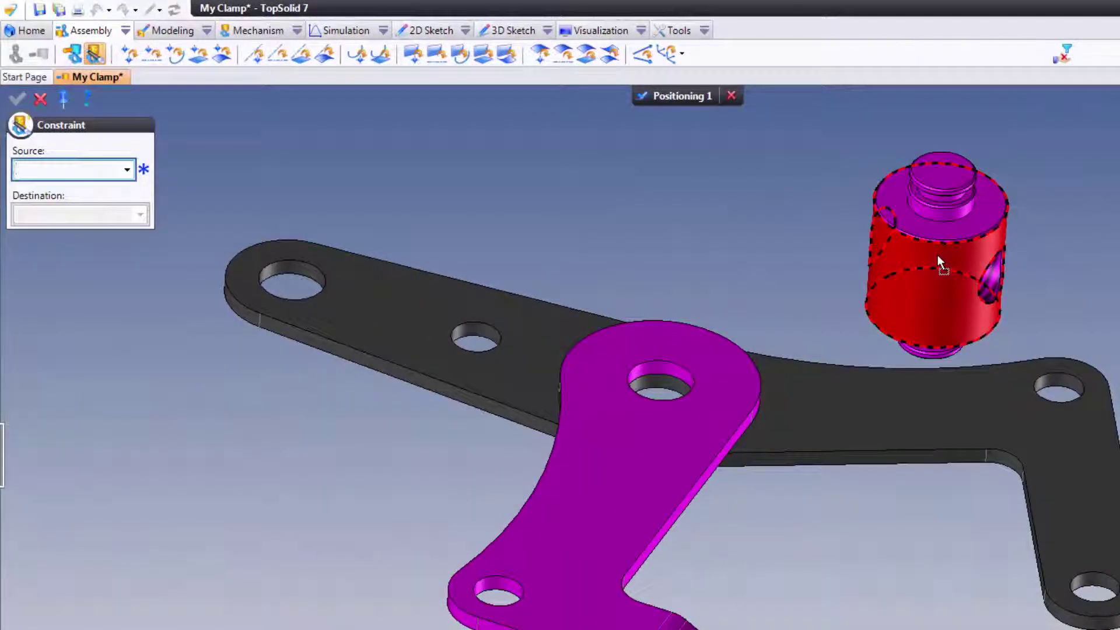
left_click_drag(929, 273, 803, 217)
middle_click_drag(803, 218, 803, 218)
scroll(803, 217, "up", 1)
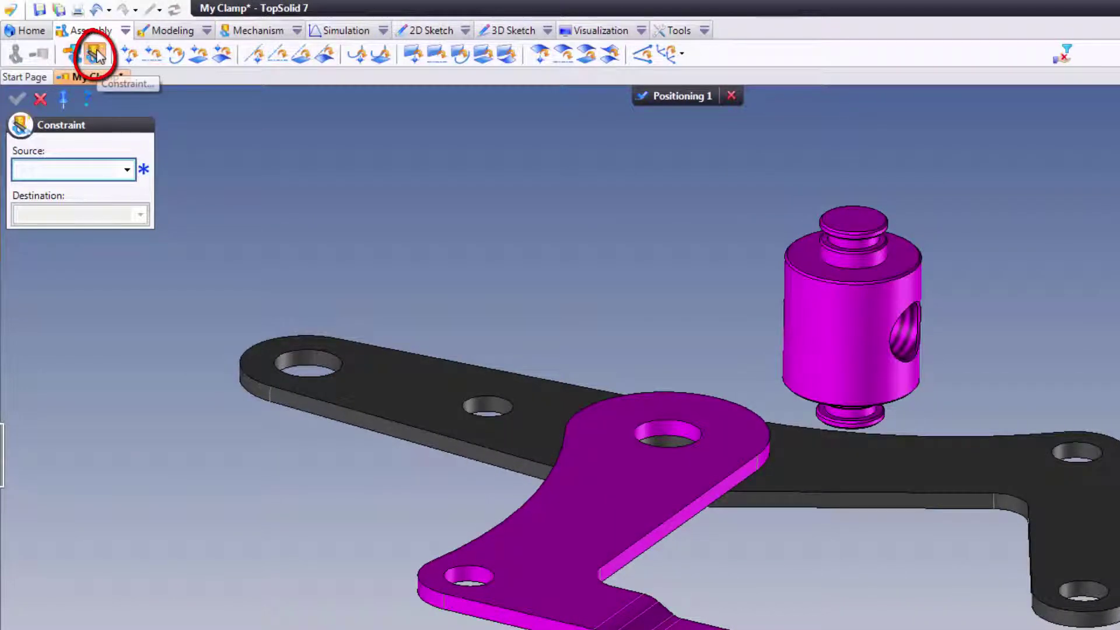
Step: Constrain the Base Spacer's lower pin to be coaxial with the large hole at the end of the base plate
scroll(841, 436, "up", 5)
left_click(892, 366)
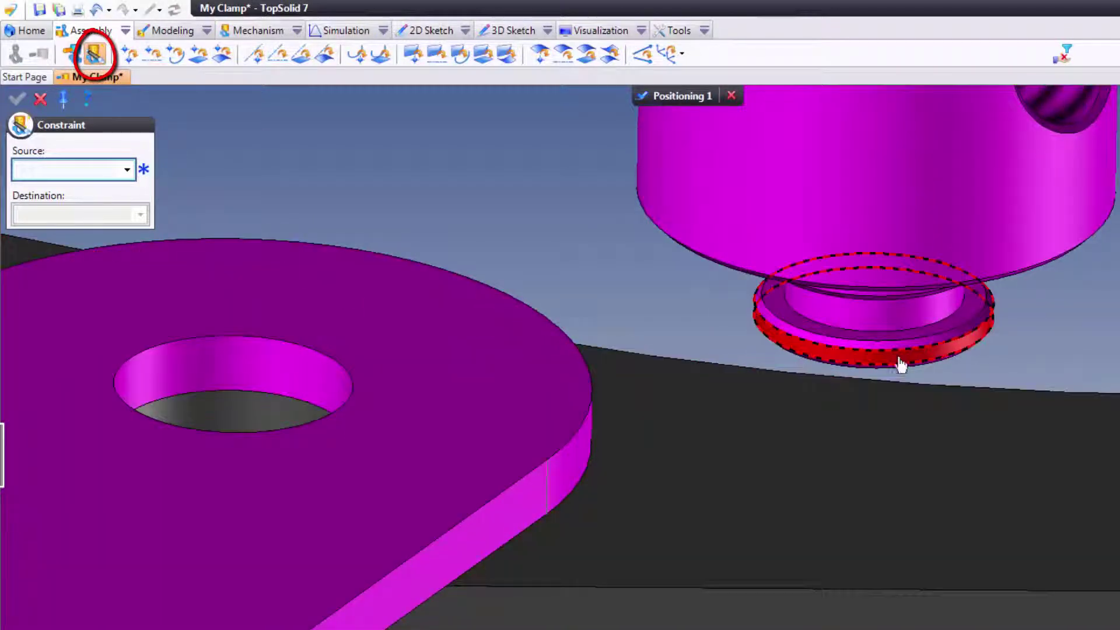
scroll(900, 364, "down", 5)
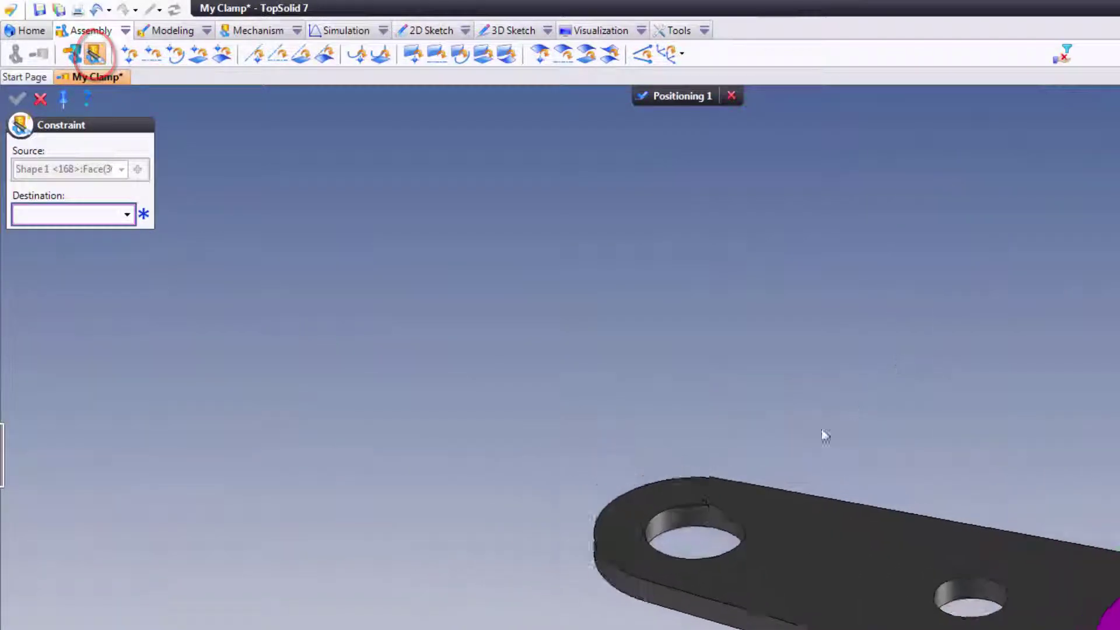
left_click(702, 521)
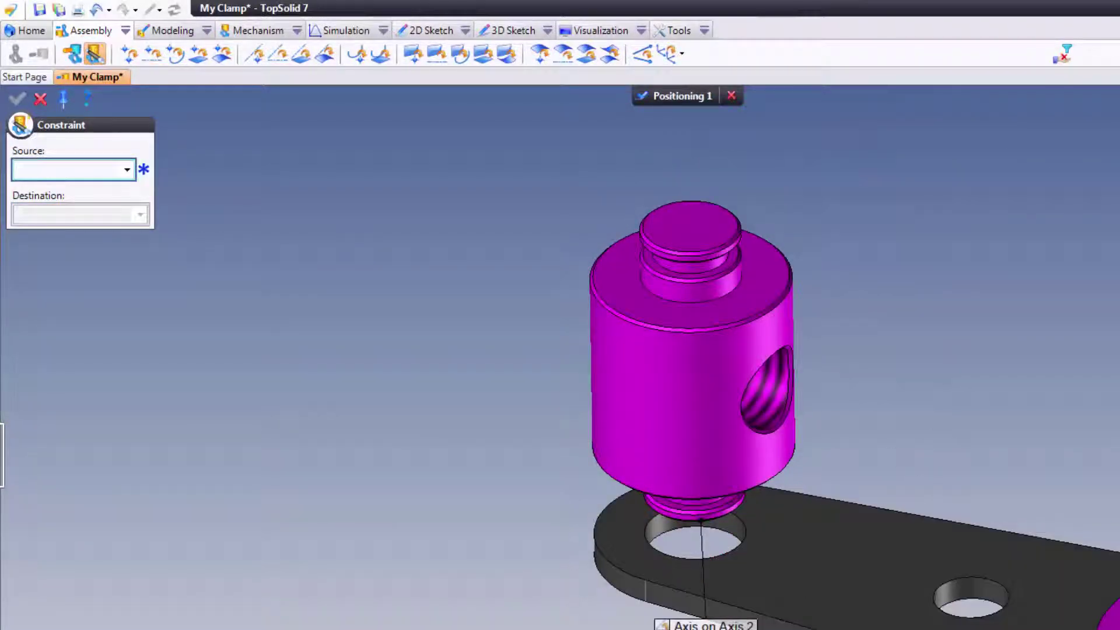
left_click_drag(692, 627, 425, 558)
middle_click_drag(466, 507, 475, 466)
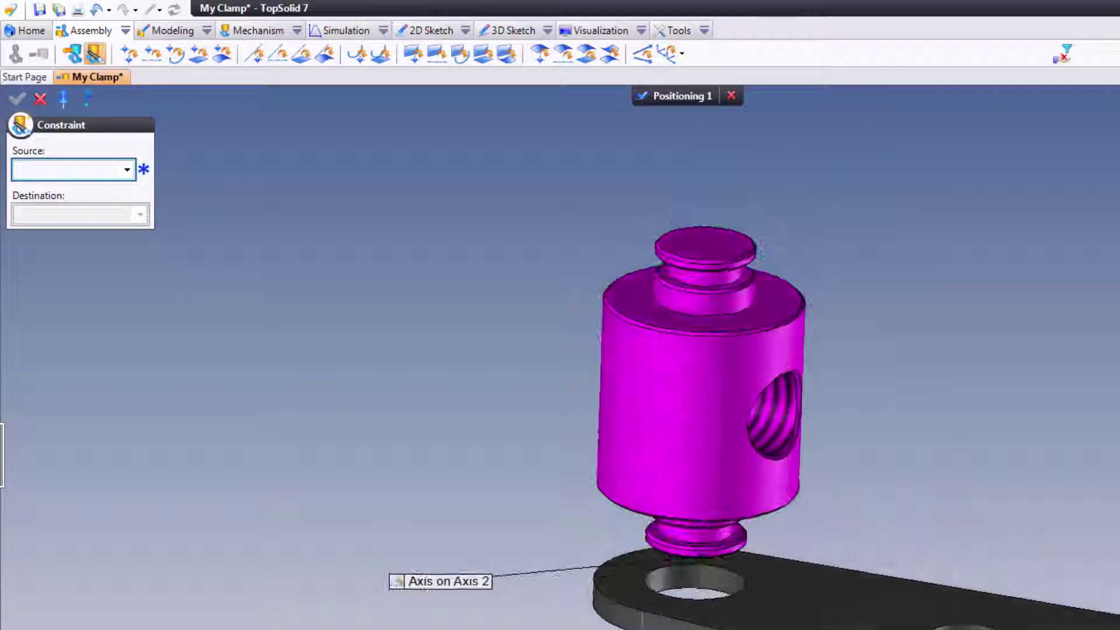
Step: Constrain the Base Spacer's lower shoulder face to the base plate's upper face and finish its positioning
middle_click_drag(700, 391, 768, 492)
left_click(770, 501)
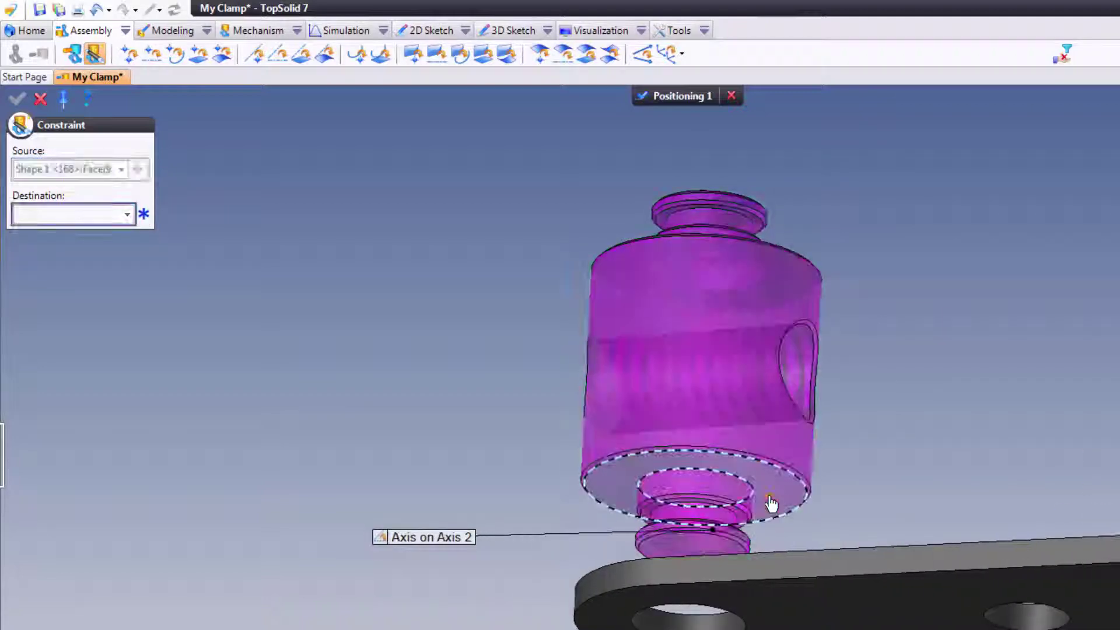
left_click(782, 456)
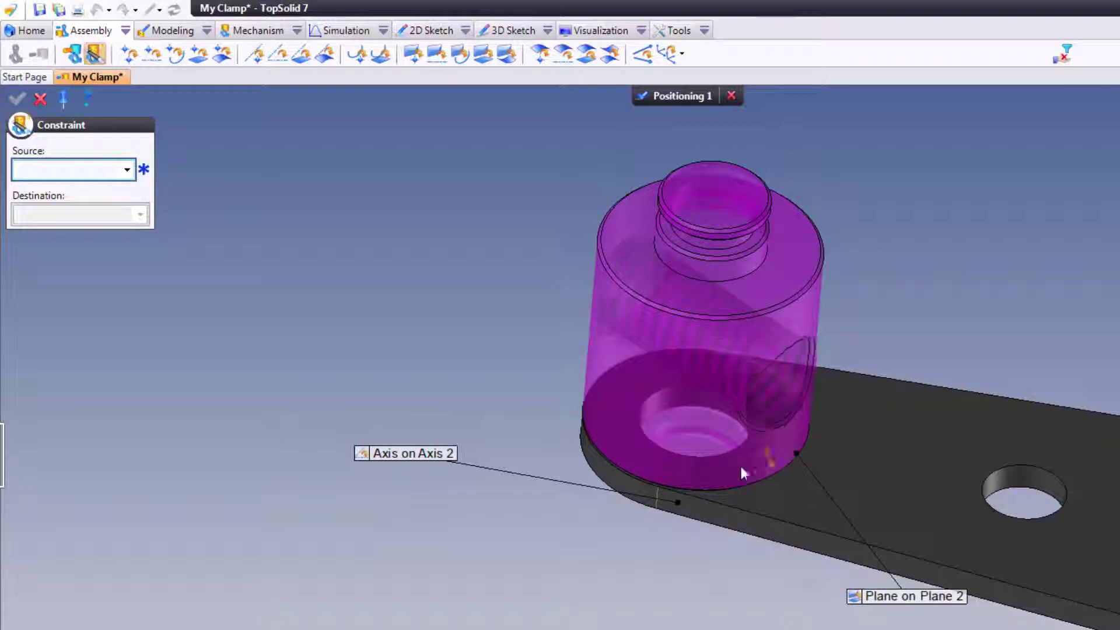
left_click(681, 97)
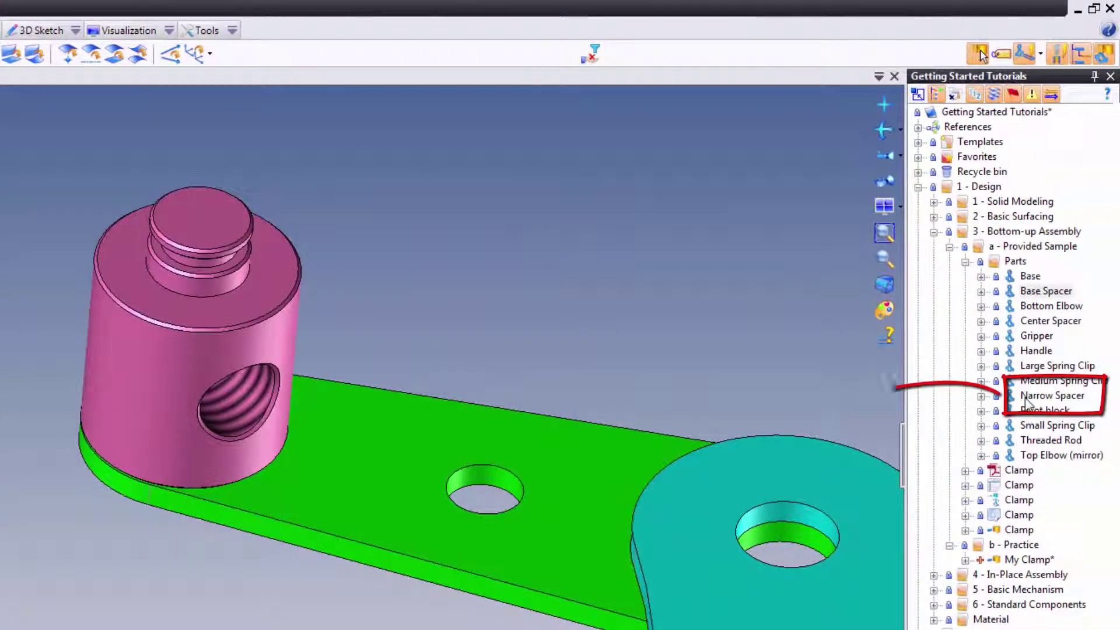
Step: Insert the Narrow Spacer and seat it in the base plate's small hole beside the Base Spacer using axis and plane constraints
left_click(1065, 399)
left_click_drag(481, 318, 562, 245)
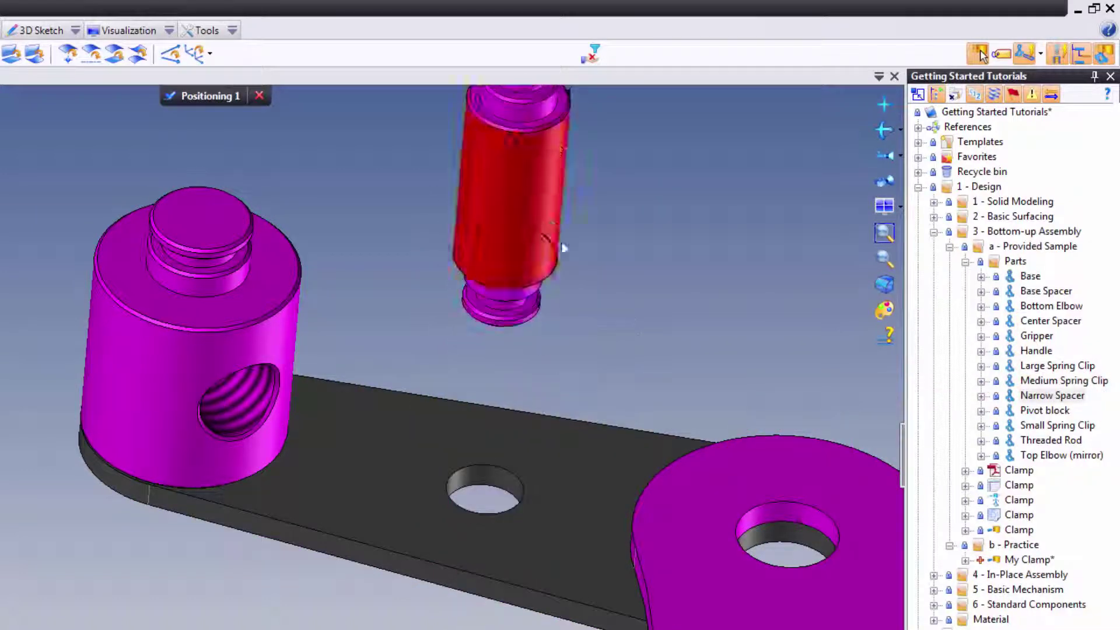
middle_click_drag(628, 312, 631, 377)
left_click_drag(724, 505, 724, 505)
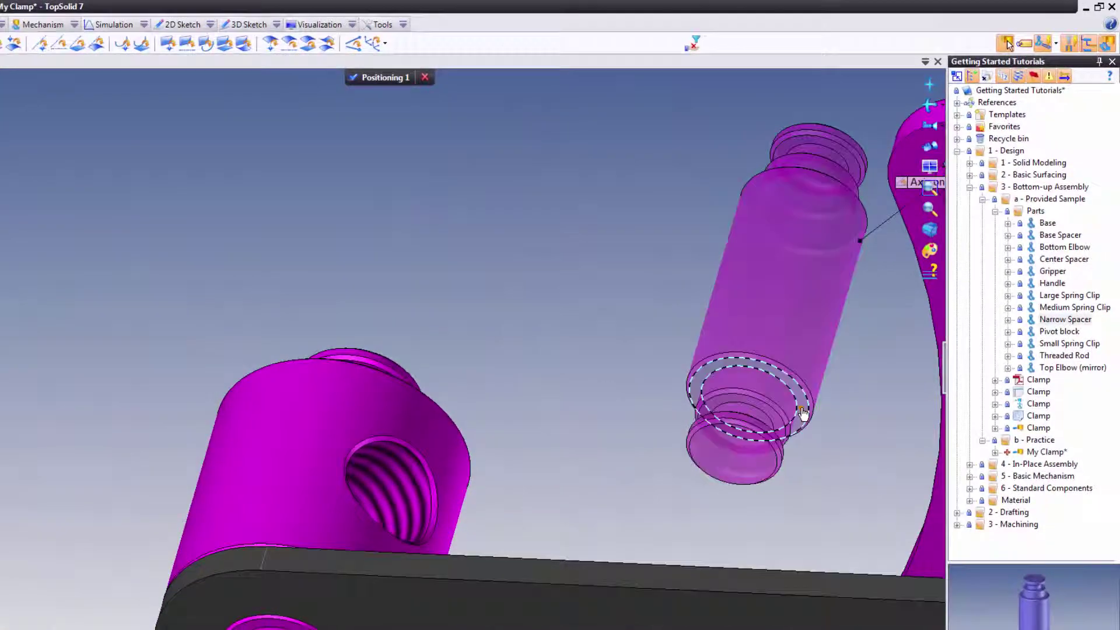
left_click_drag(801, 408, 720, 513)
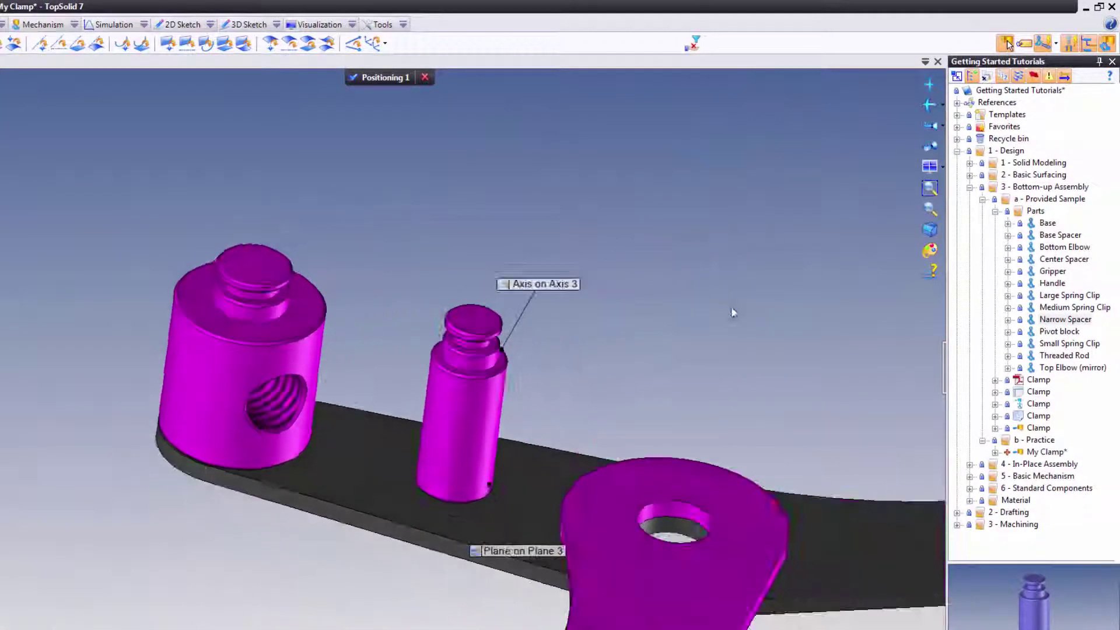
left_click(362, 80)
scroll(553, 203, "down", 1)
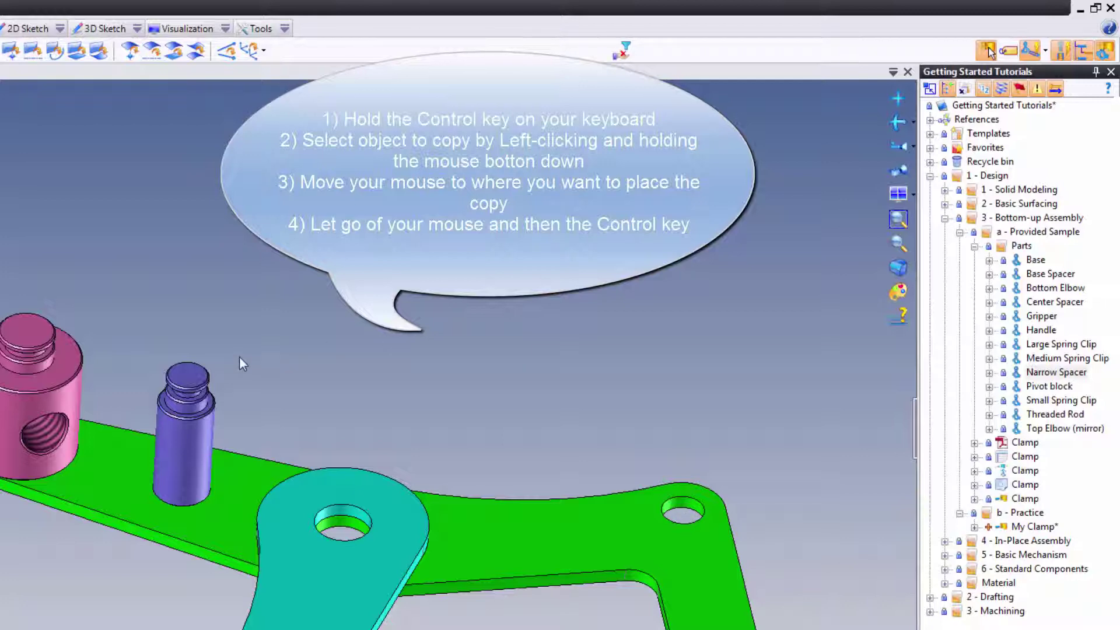
Step: Copy the Narrow Spacer and seat the copy in the base plate's corner hole with axis and plane constraints
left_click_drag(195, 442, 712, 525, "ctrl")
scroll(702, 494, "up", 4)
right_click(724, 388)
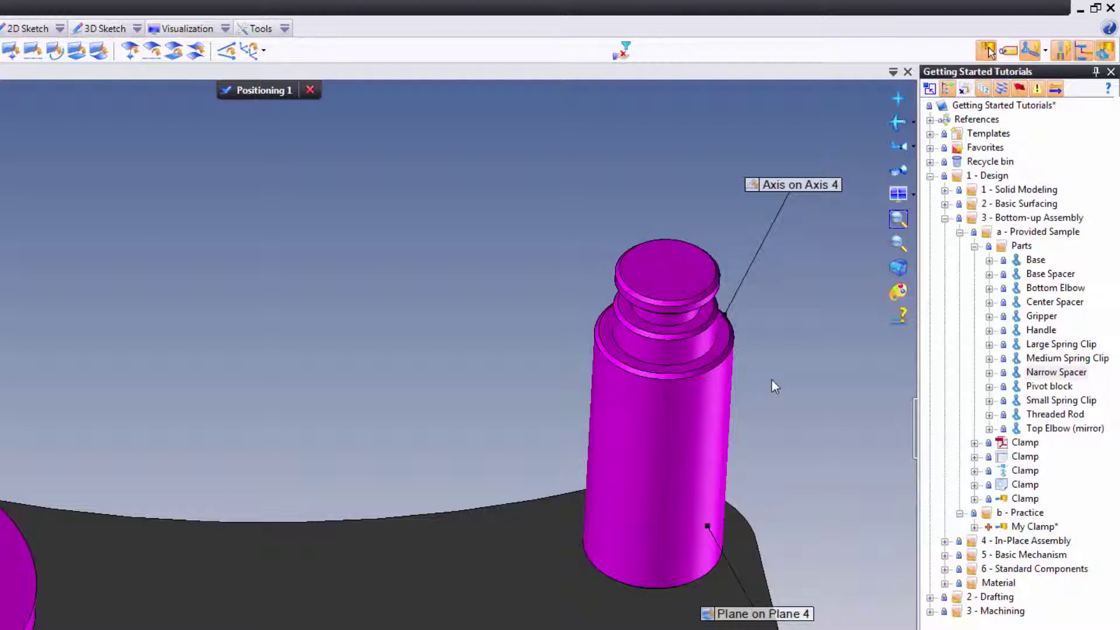
left_click_drag(712, 465, 664, 499)
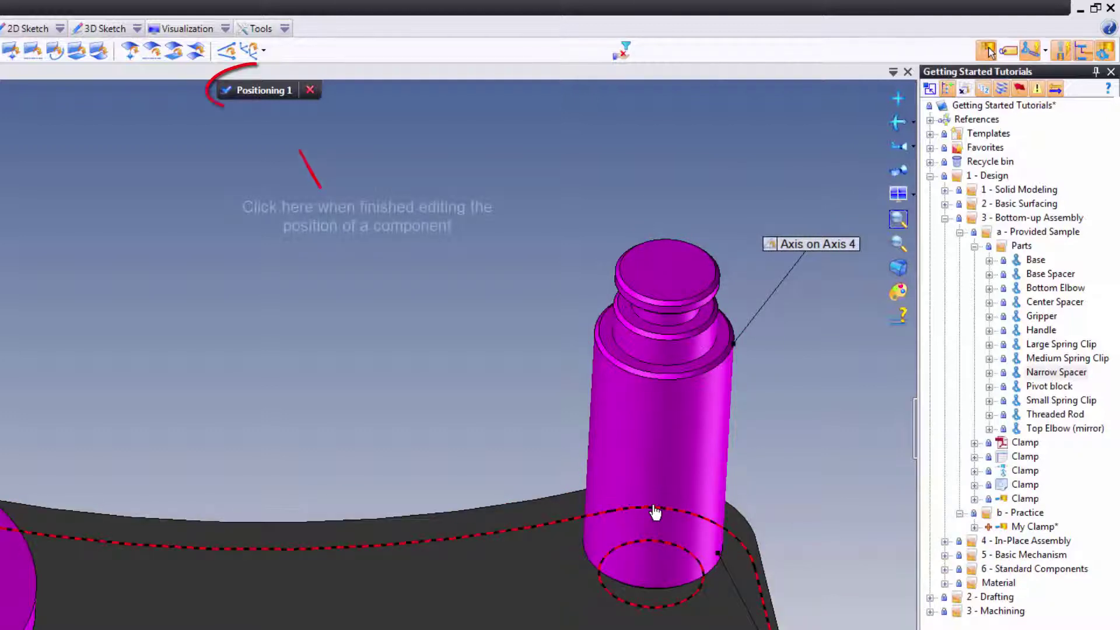
left_click(485, 154)
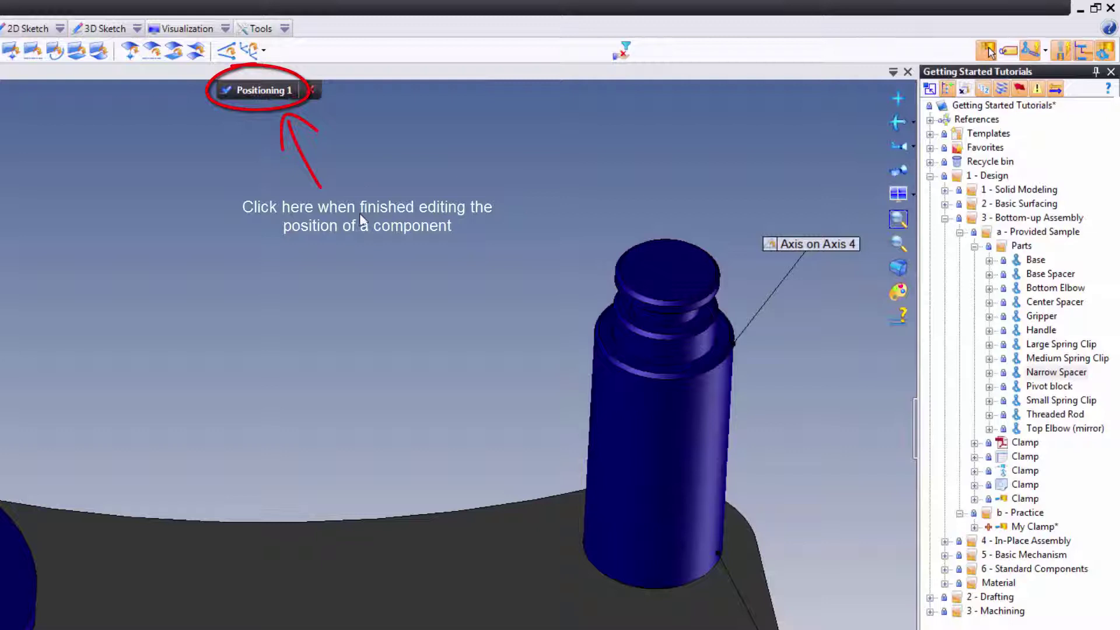
scroll(394, 317, "down", 3)
middle_click_drag(395, 317, 403, 334)
left_click(258, 92)
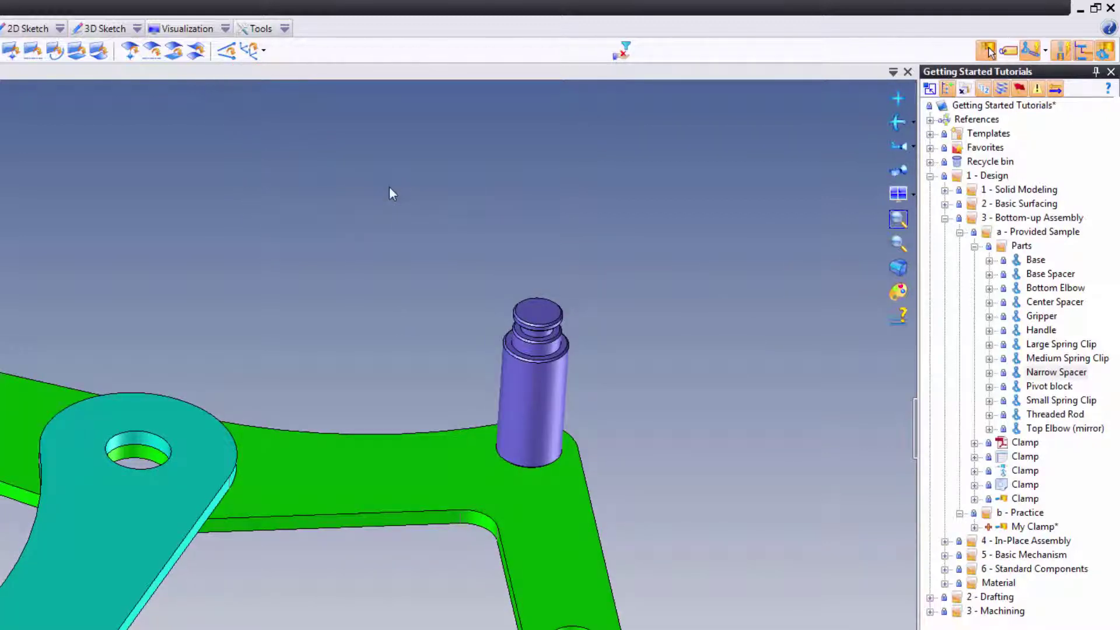
Step: Insert the Center Spacer and constrain its axis to the large hole in the elbow arm
left_click_drag(1060, 309, 239, 287)
left_click_drag(264, 328, 146, 424)
scroll(141, 449, "up", 3)
left_click_drag(187, 376, 219, 185)
Step: Constrain the Center Spacer's lower shoulder face to the elbow arm's upper face and finish its positioning
mouse_move(264, 296)
middle_mouse_down()
mouse_move(249, 291)
mouse_move(252, 305)
middle_mouse_up()
left_click(131, 280)
middle_click_drag(224, 250, 243, 485)
left_click(289, 504)
scroll(256, 410, "down", 3)
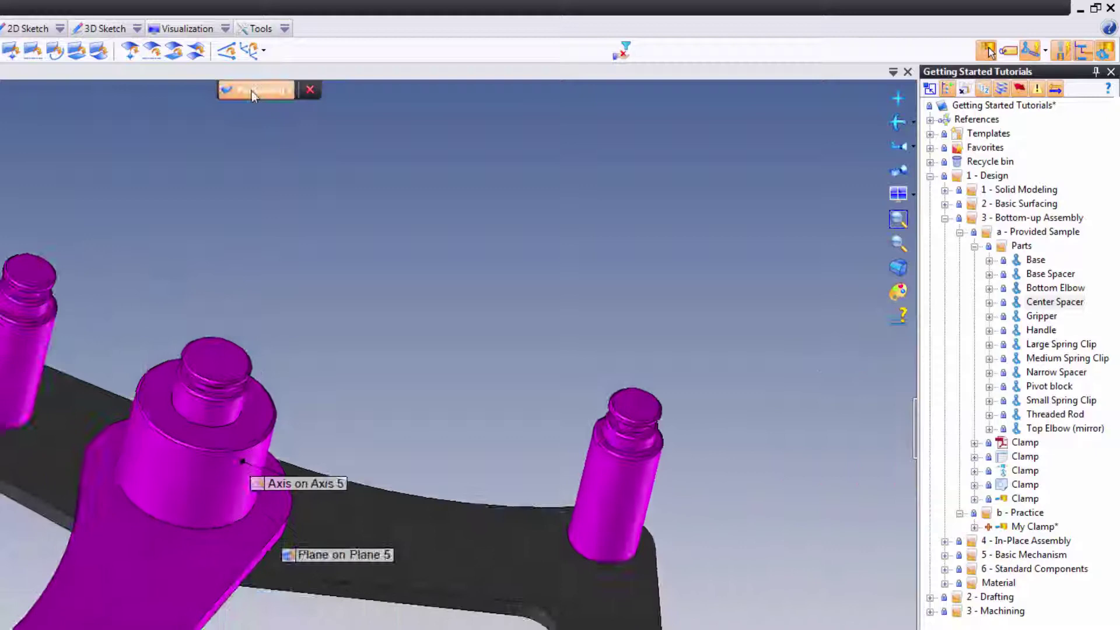
left_click(250, 92)
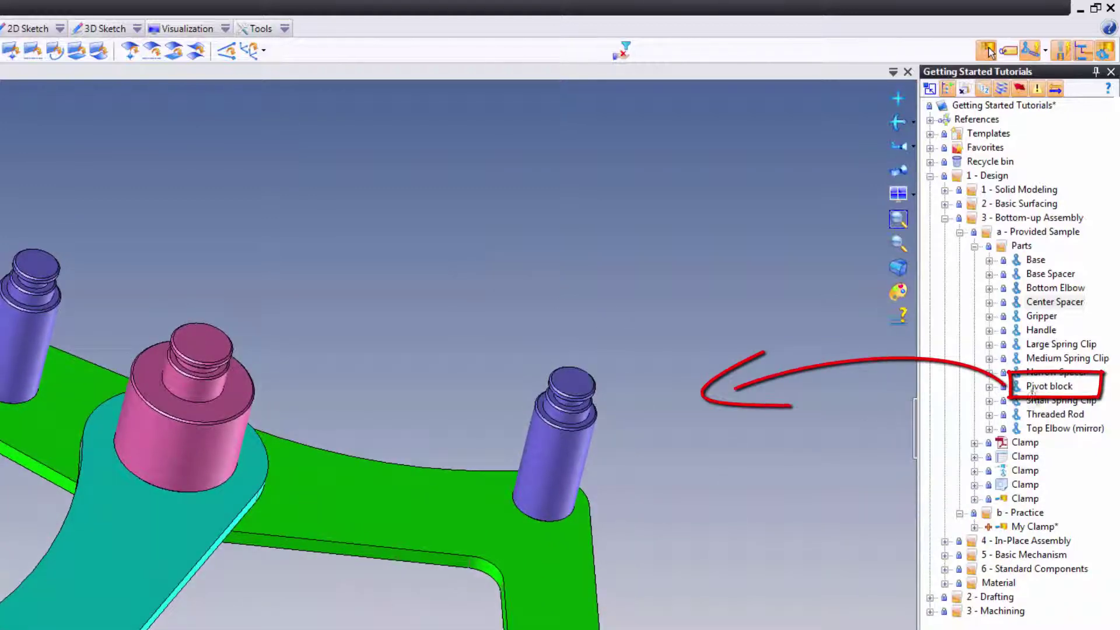
Step: Insert the Pivot block and constrain its pin to be coaxial with the hole at the elbow arm's outer corner
left_click_drag(376, 291, 375, 292)
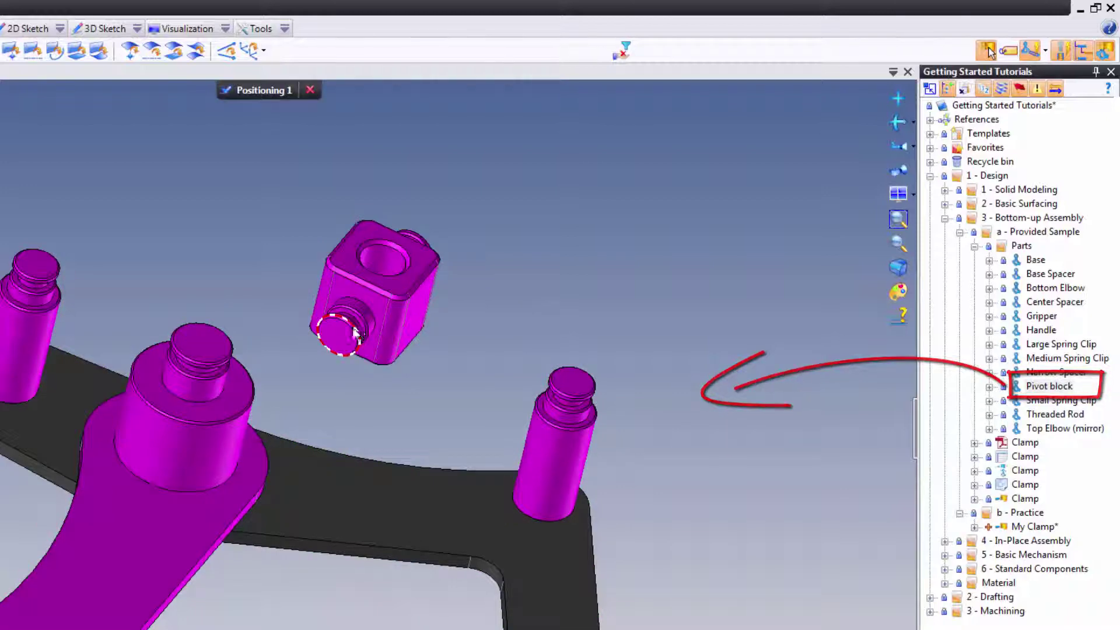
scroll(359, 324, "up", 4)
left_click(373, 279)
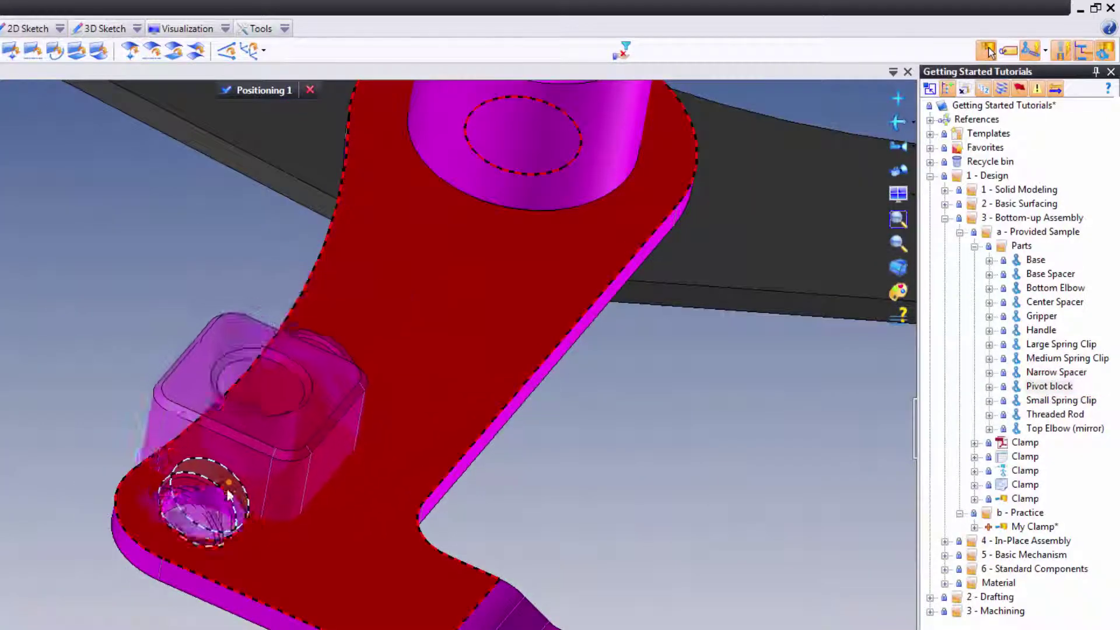
left_click(227, 496)
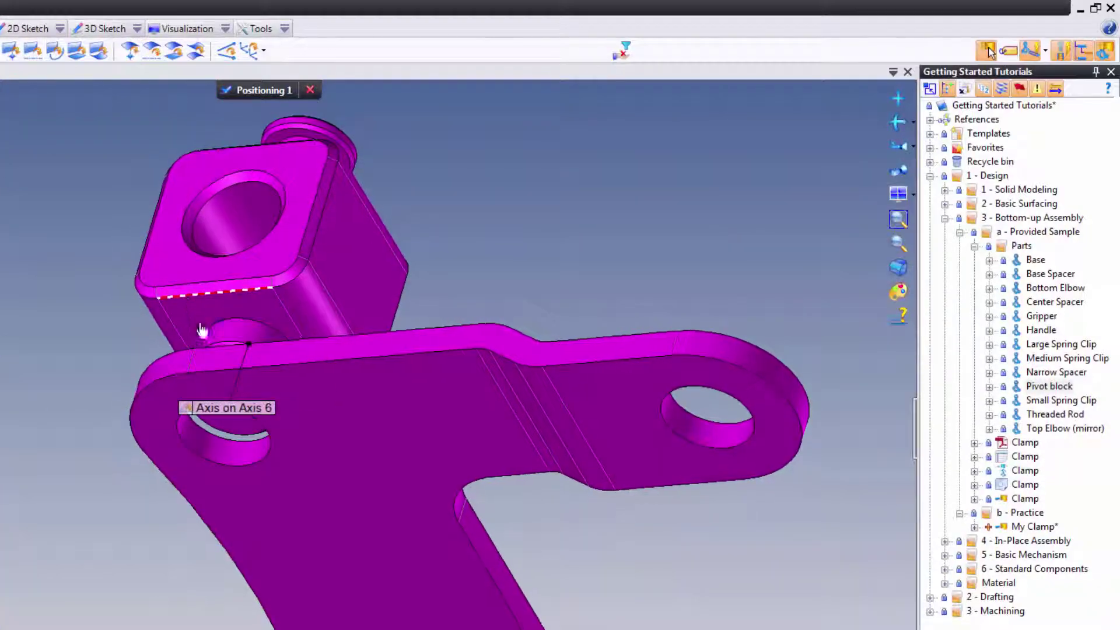
Step: Constrain the Pivot block's pin-side face to the elbow arm's upper face and finish its positioning
left_click(187, 308)
middle_click_drag(186, 310, 299, 495)
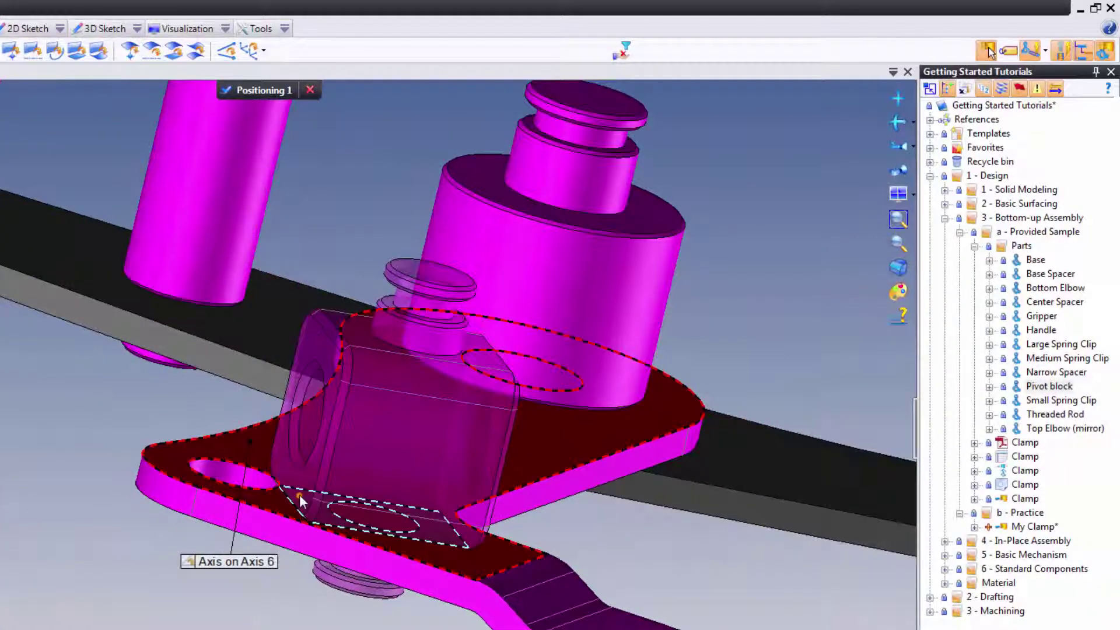
left_click(299, 495)
middle_click_drag(239, 581, 198, 610)
left_click_drag(326, 594, 272, 602)
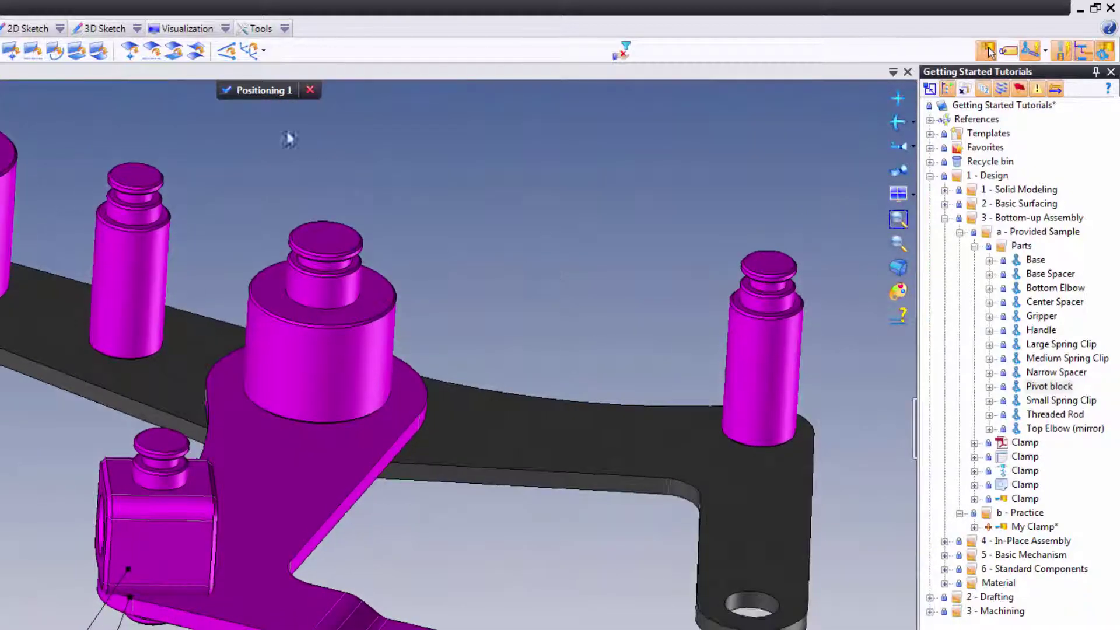
left_click(226, 90)
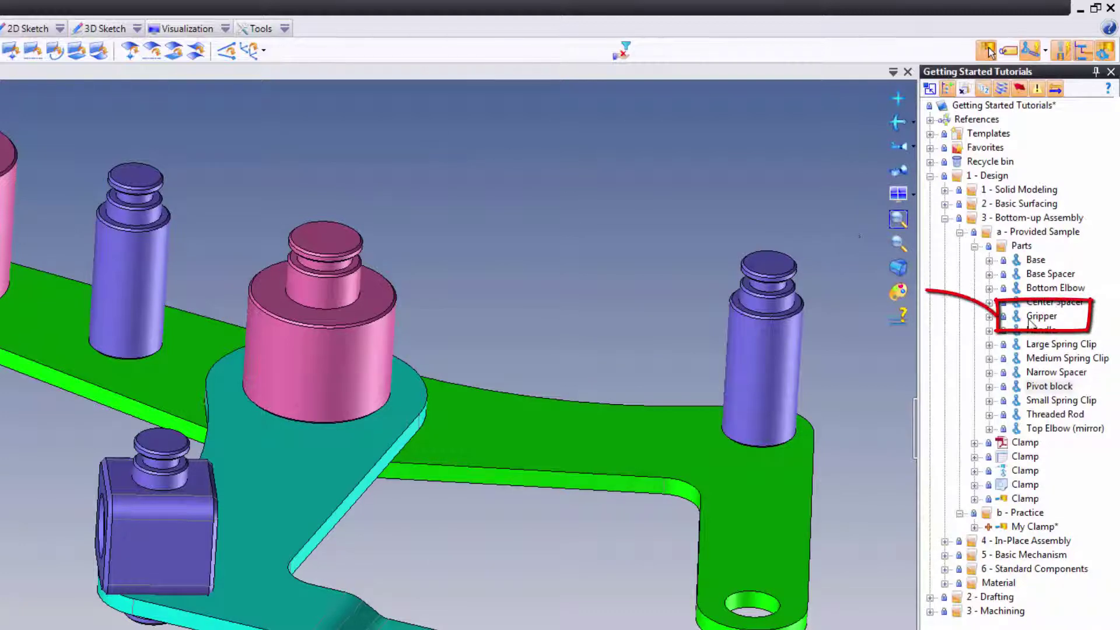
Step: Insert the Gripper and constrain its pin to be coaxial with the hole at the elbow arm's offset end
left_click_drag(1030, 318, 751, 320)
left_click_drag(577, 314, 576, 309)
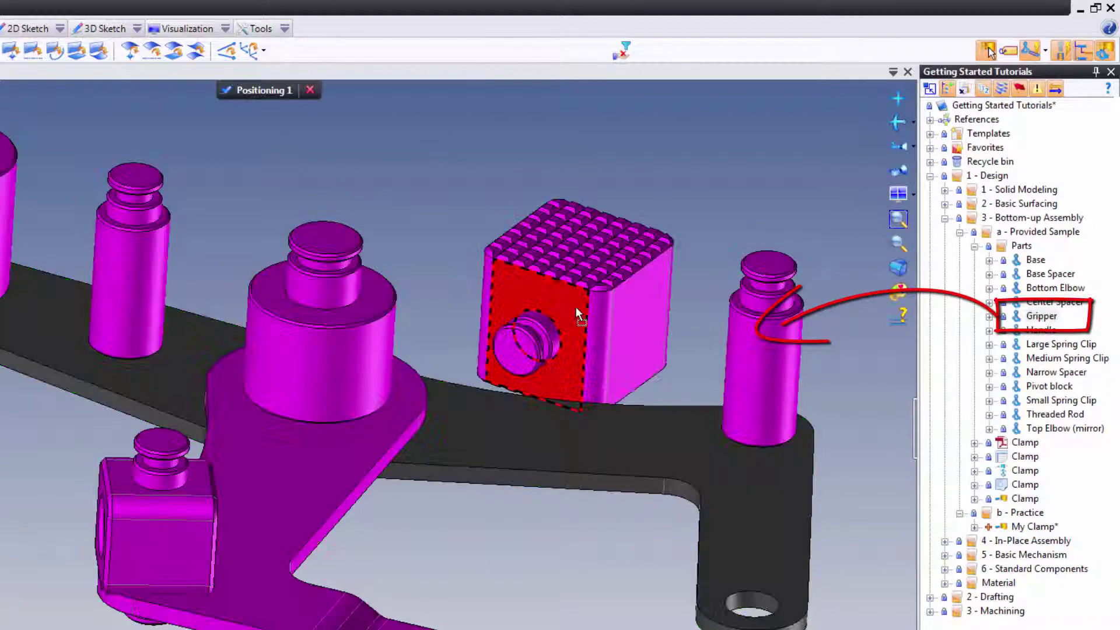
scroll(551, 327, "up", 3)
left_click(553, 330)
scroll(554, 331, "down", 3)
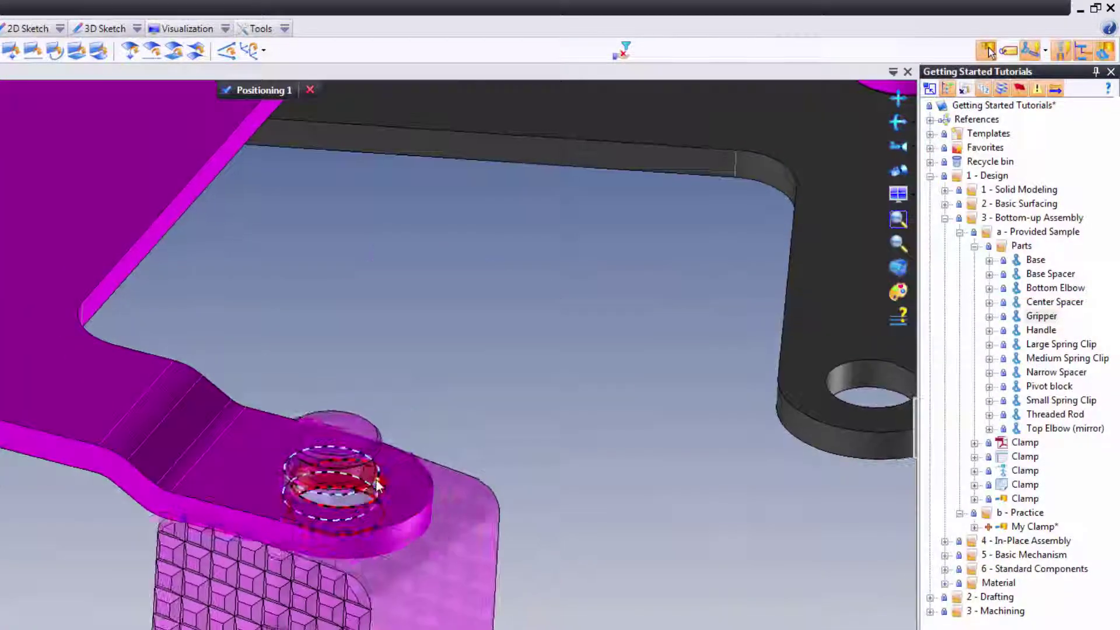
left_click(375, 487)
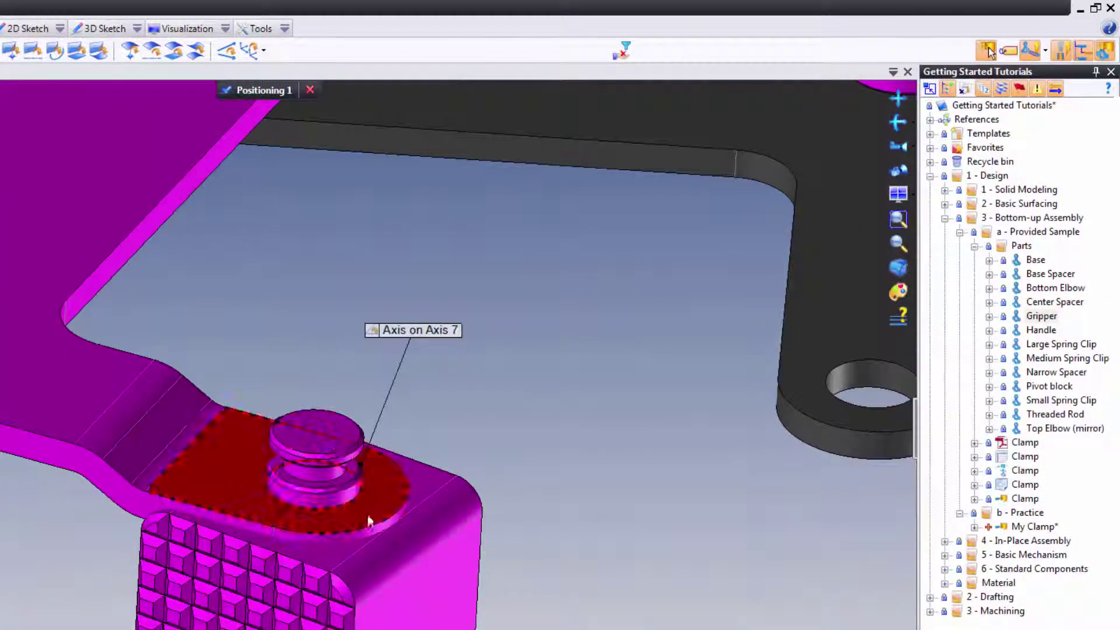
Step: Slide the Gripper above the elbow arm and constrain its lower face to the arm's upper face
left_click_drag(366, 555, 383, 310)
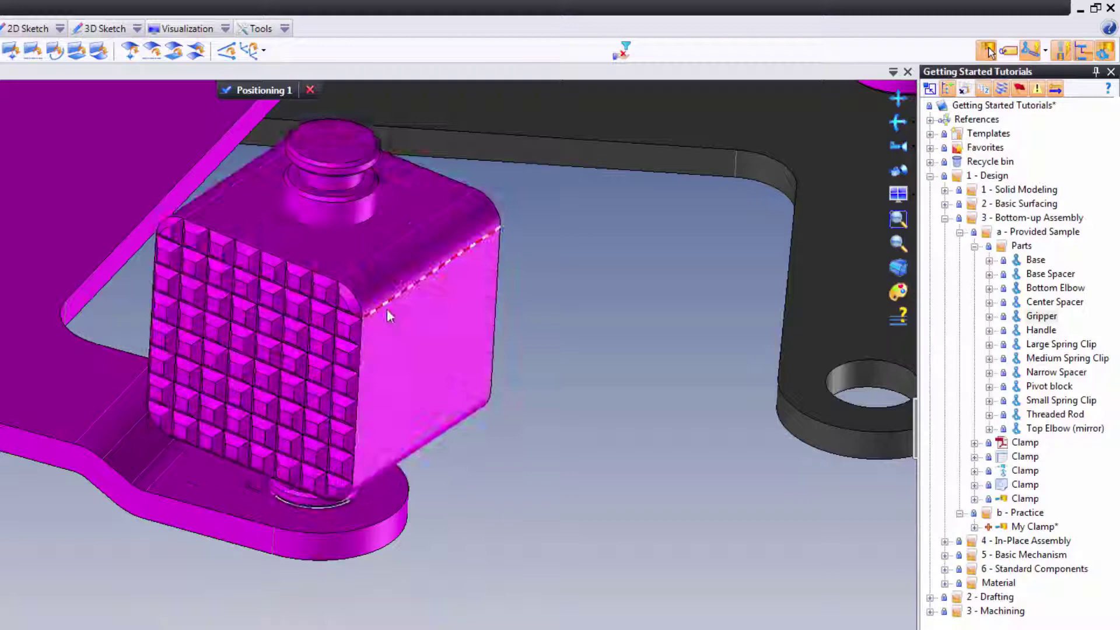
middle_click_drag(415, 426, 374, 443)
left_click(387, 234)
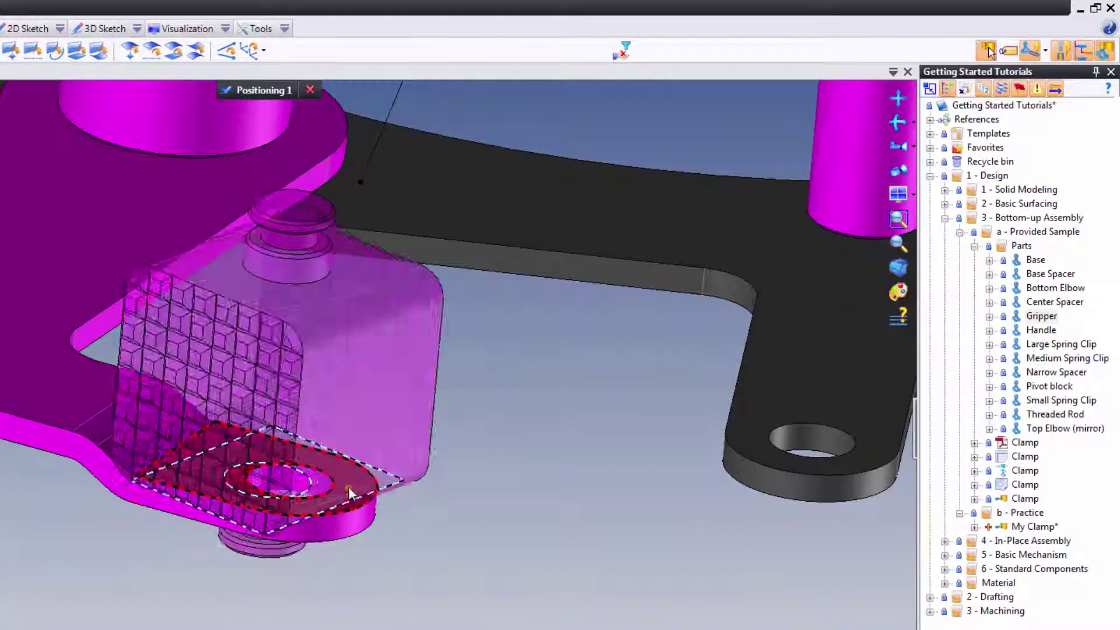
left_click(348, 487)
Step: Rotate the Gripper about its pin so its serrated faces point sideways, and finish its positioning
left_click_drag(373, 487, 306, 483)
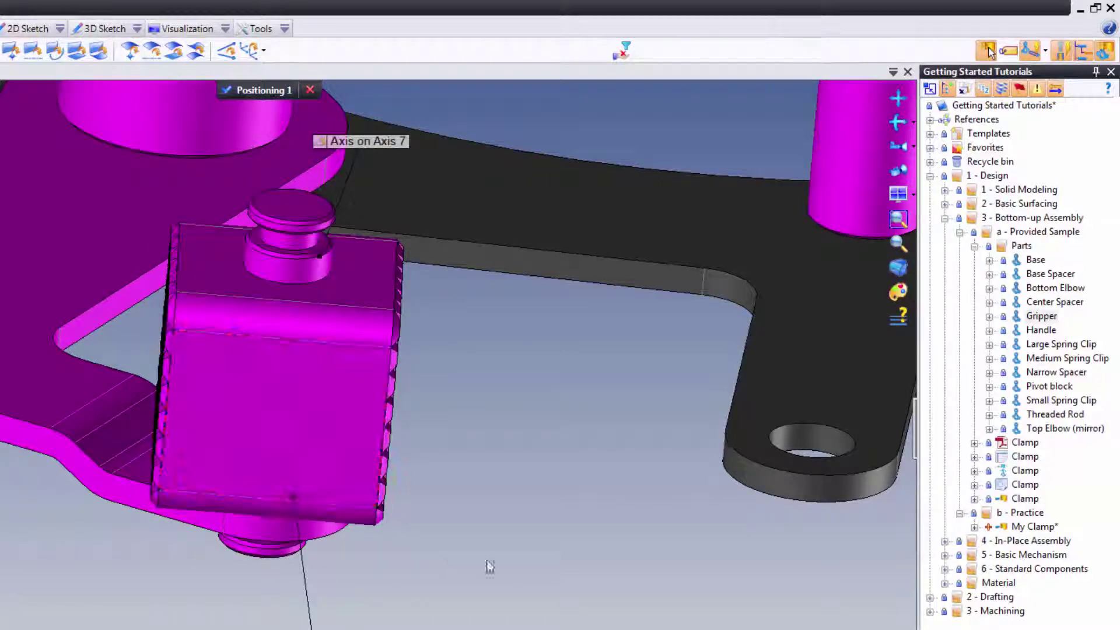
middle_click_drag(280, 135, 263, 140)
scroll(262, 140, "down", 1)
left_click(260, 90)
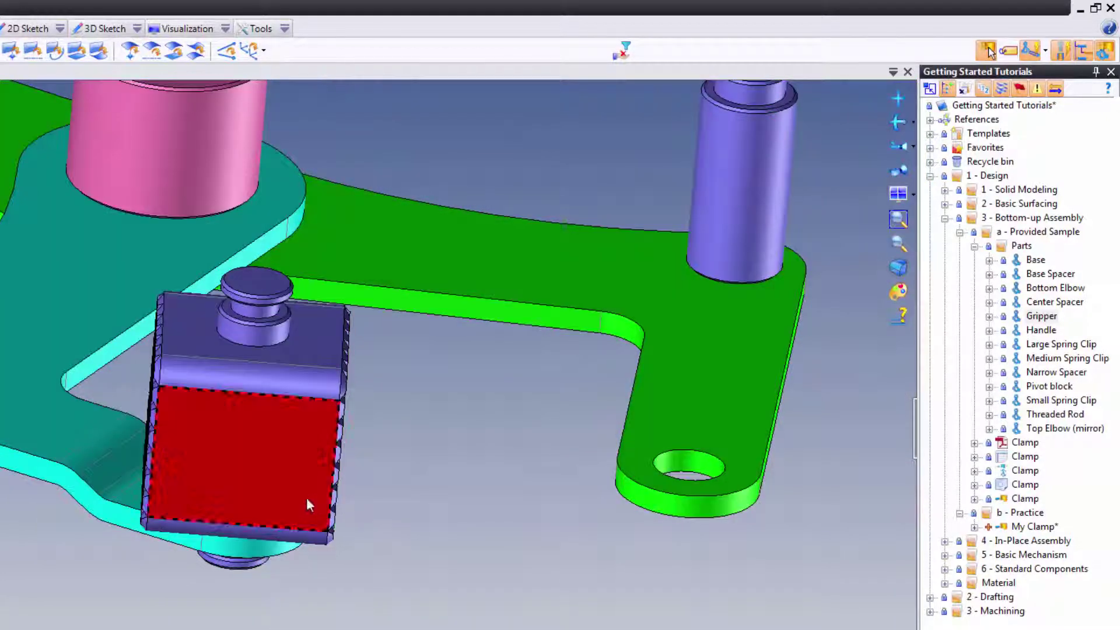
Step: Copy the Gripper and constrain the copy's lower pin to the hole at the base plate's free end
left_click_drag(307, 461, 551, 461, "ctrl")
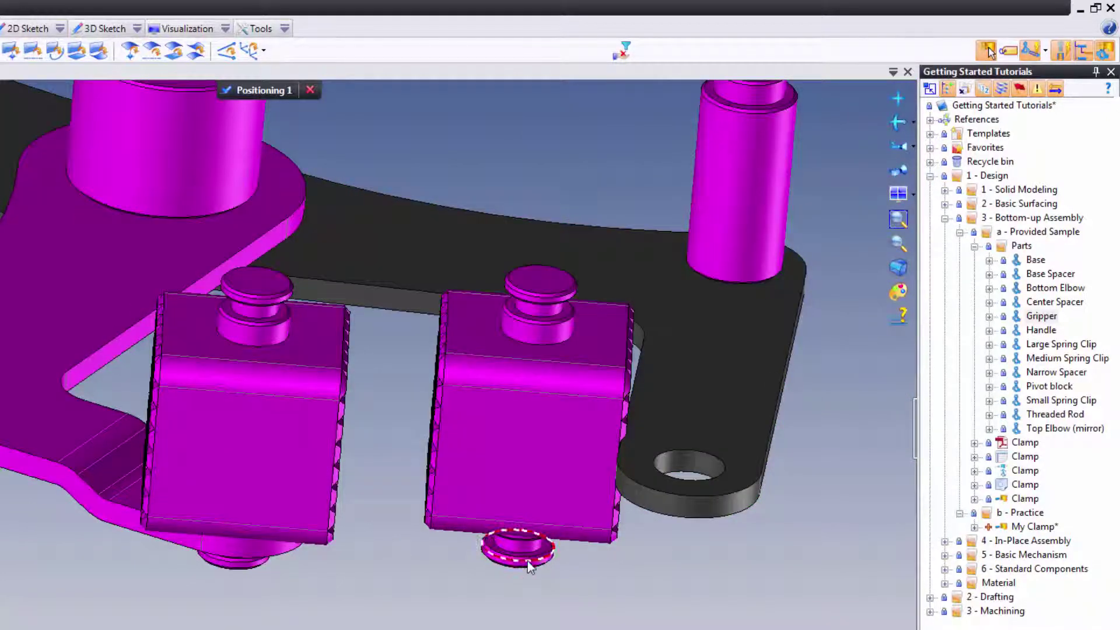
left_click_drag(527, 562, 697, 462)
scroll(704, 484, "up", 3)
Step: Constrain the copied Gripper's lower face to the base plate's upper face, turn it towards the other Gripper, and finish its positioning
middle_click_drag(682, 495, 641, 509)
left_click_drag(641, 509, 628, 551)
middle_click_drag(641, 510, 628, 552)
left_click_drag(628, 552, 618, 572)
middle_click_drag(628, 552, 617, 572)
left_click_drag(618, 573, 618, 573)
scroll(675, 550, "down", 3)
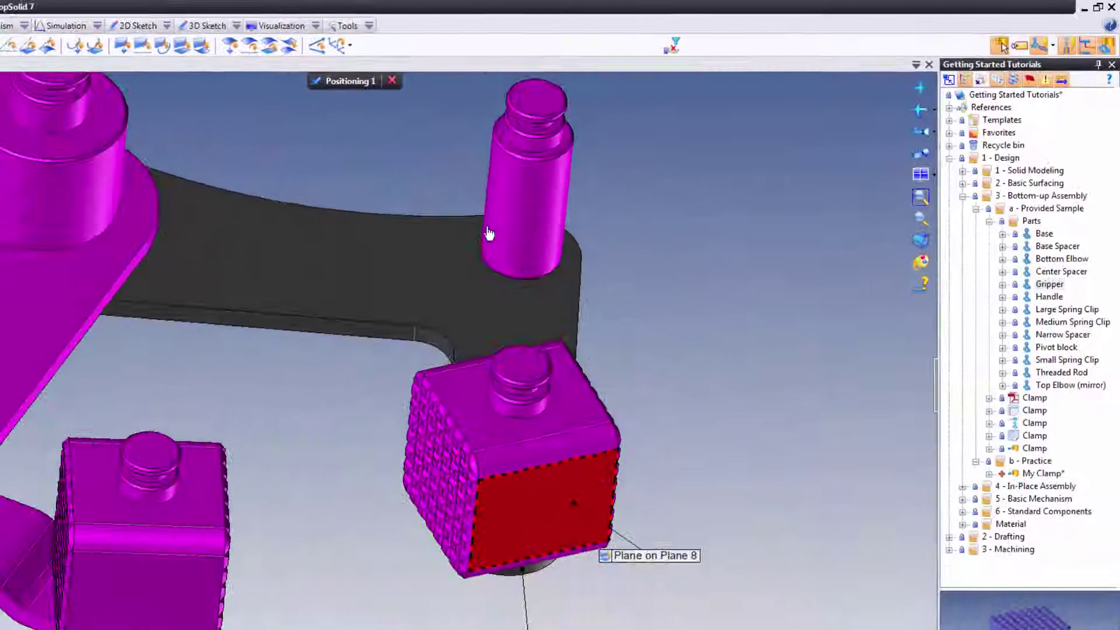
scroll(489, 233, "down", 3)
left_click(316, 81)
scroll(723, 164, "down", 2)
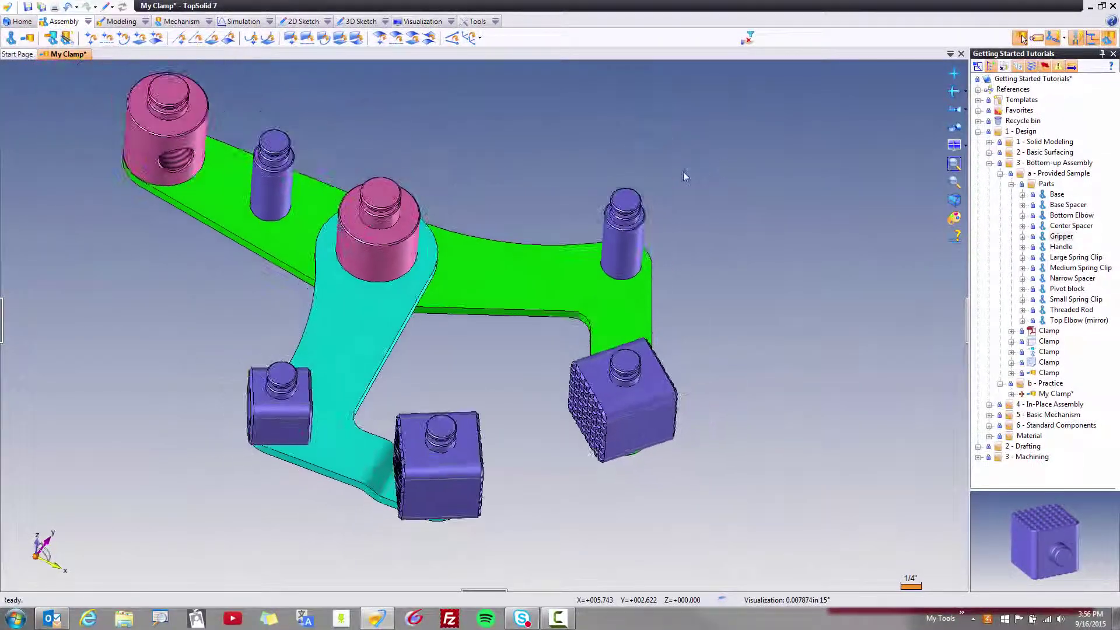
Step: Swing the elbow arm about the Center Spacer to check how the assembly moves
scroll(684, 173, "down", 1)
left_click_drag(380, 454, 344, 444)
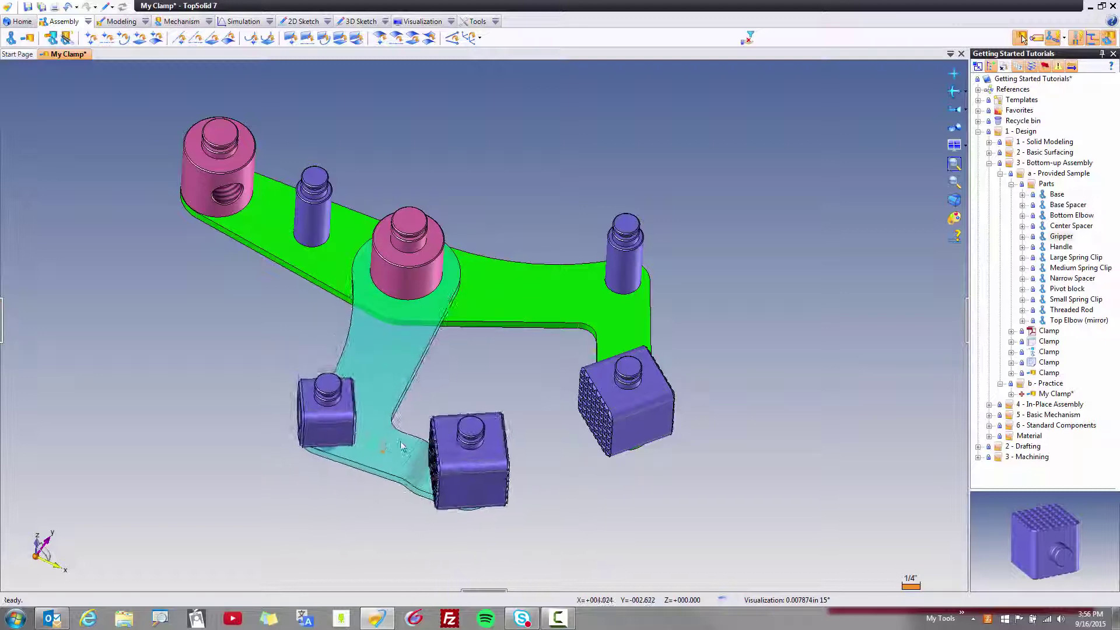